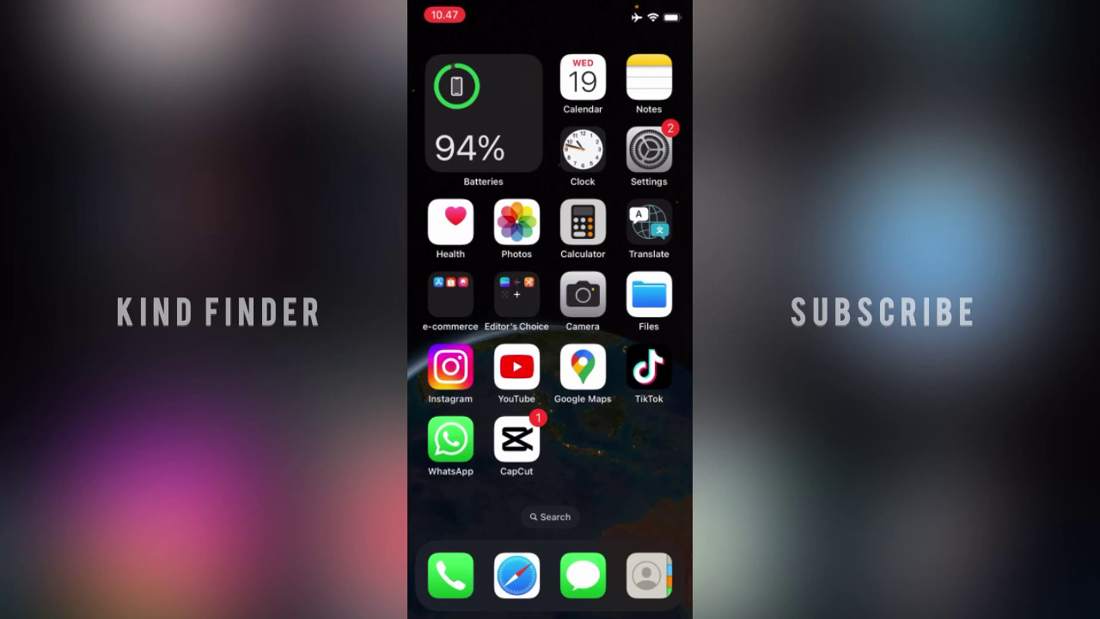
Leave Security & permissions and Settings and privacy, then exit TikTok to the home screen
mouse_move(636, 344)
left_mouse_down()
mouse_move(447, 344)
mouse_move(636, 344)
left_mouse_up()
mouse_move(636, 344)
left_mouse_down()
mouse_move(446, 344)
mouse_move(636, 344)
left_mouse_up()
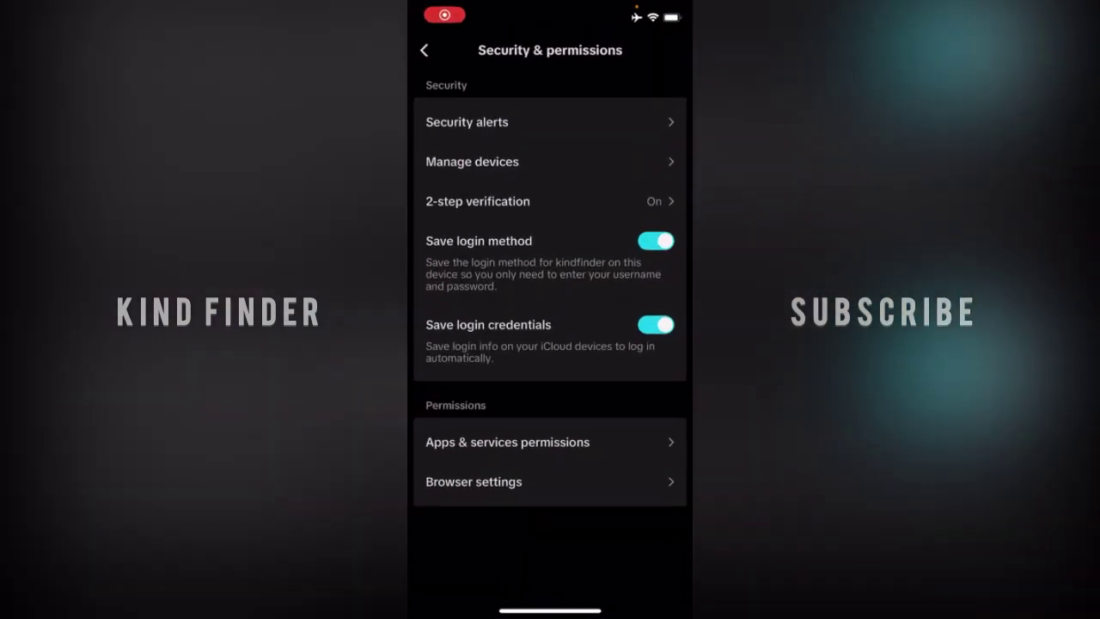
left_click(423, 50)
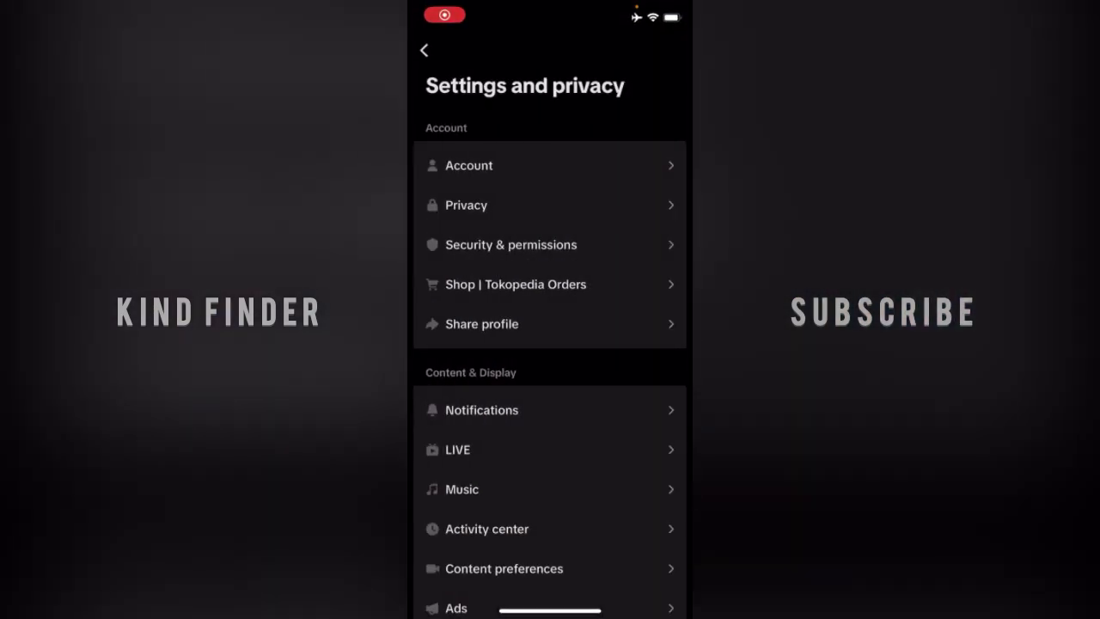
left_click_drag(413, 344, 486, 343)
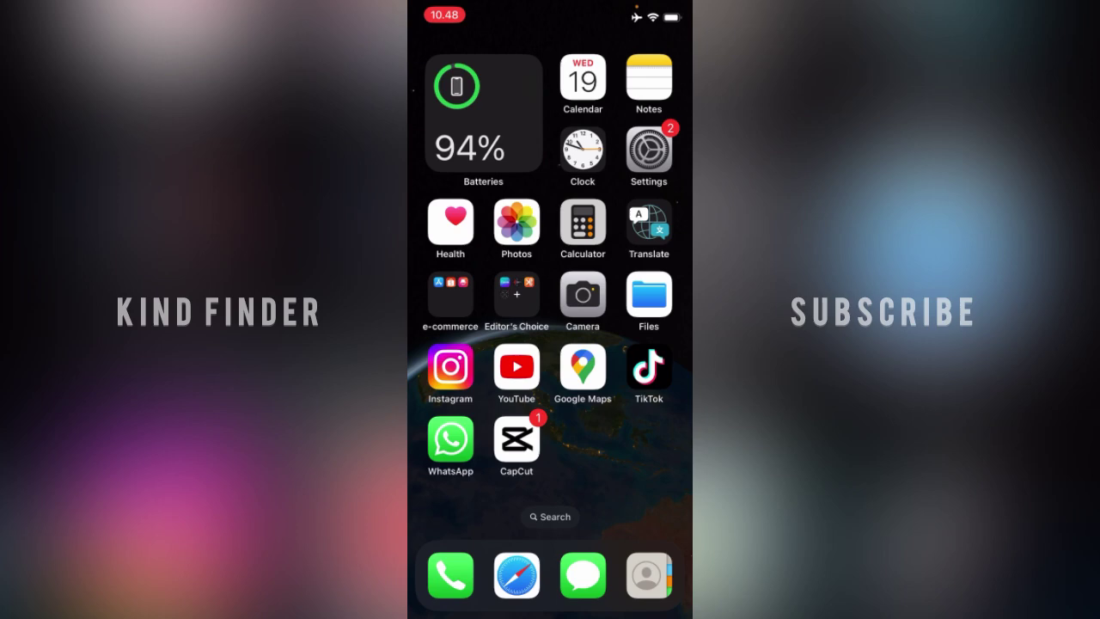
Relaunch TikTok from the home screen icon to reach the Kind Finder profile
left_click(649, 367)
left_click(649, 367)
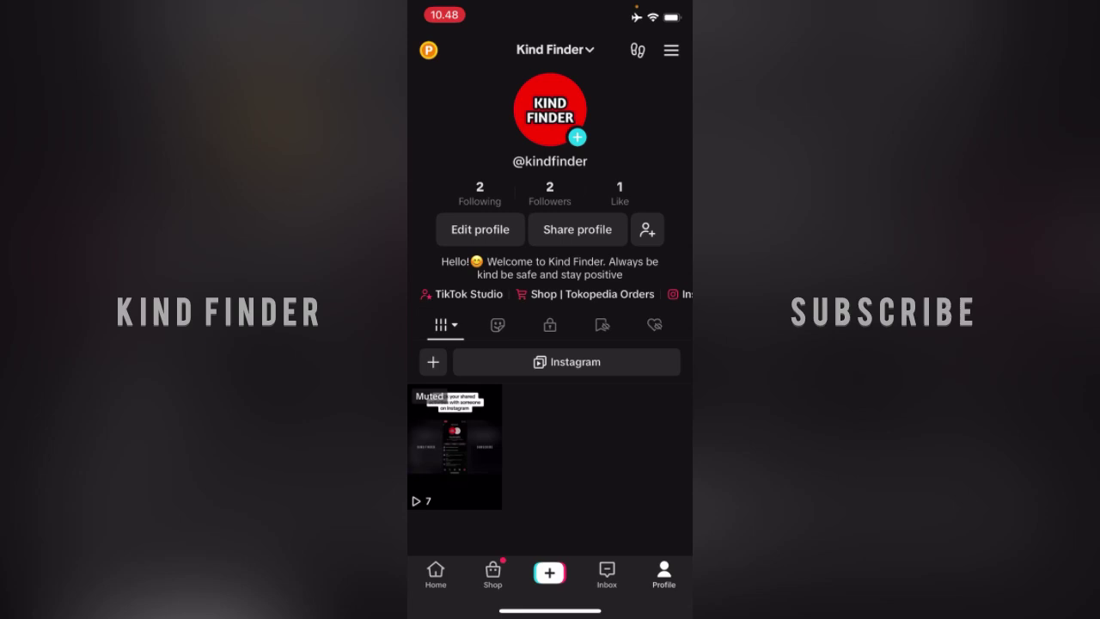
Navigate from the profile menu through Settings and privacy to Security & permissions
left_click(671, 50)
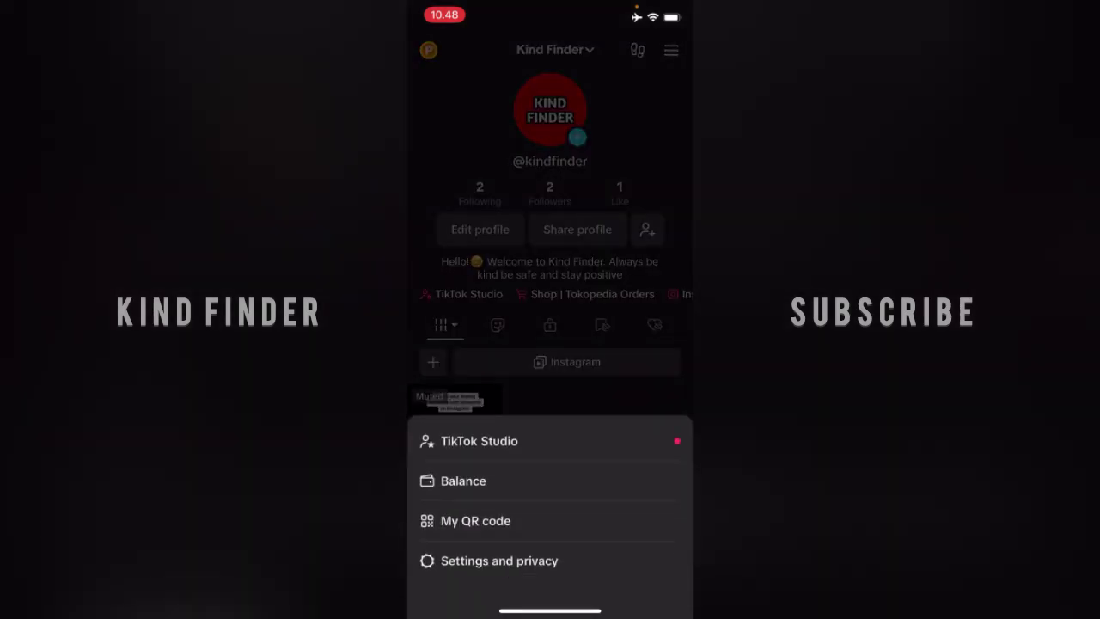
left_click(500, 560)
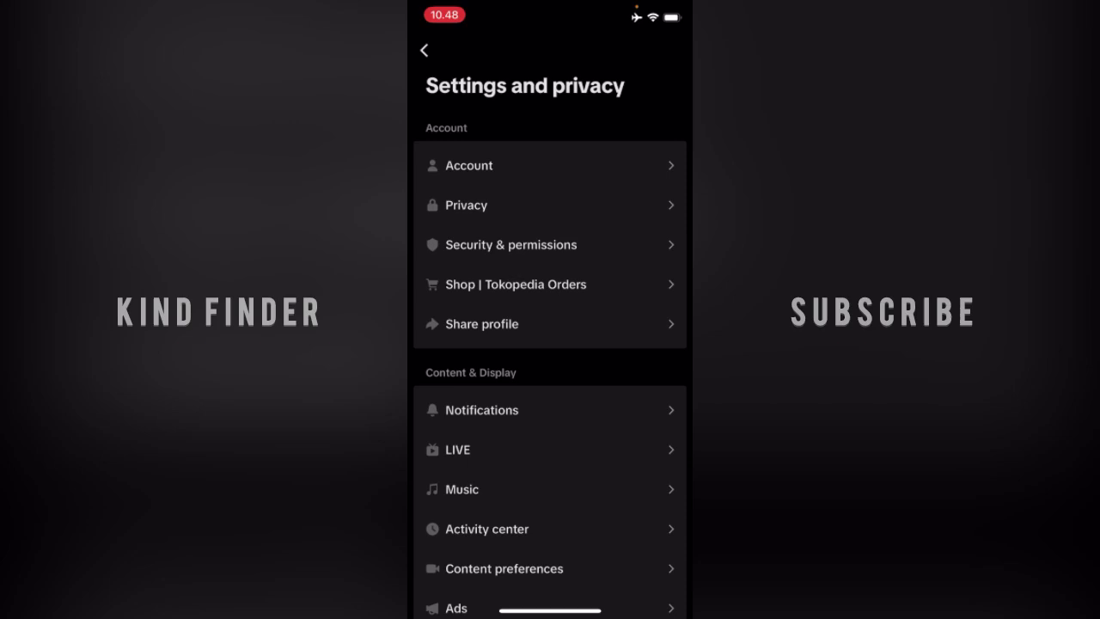
left_click(511, 244)
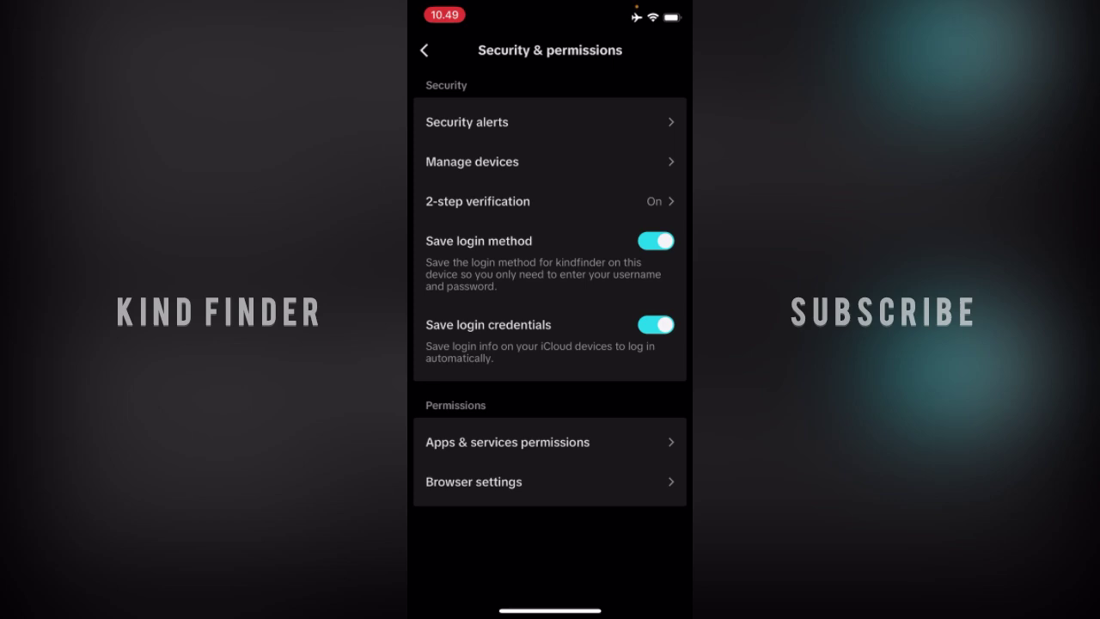
Open the 2-step verification page showing email and password as active methods
left_click(477, 201)
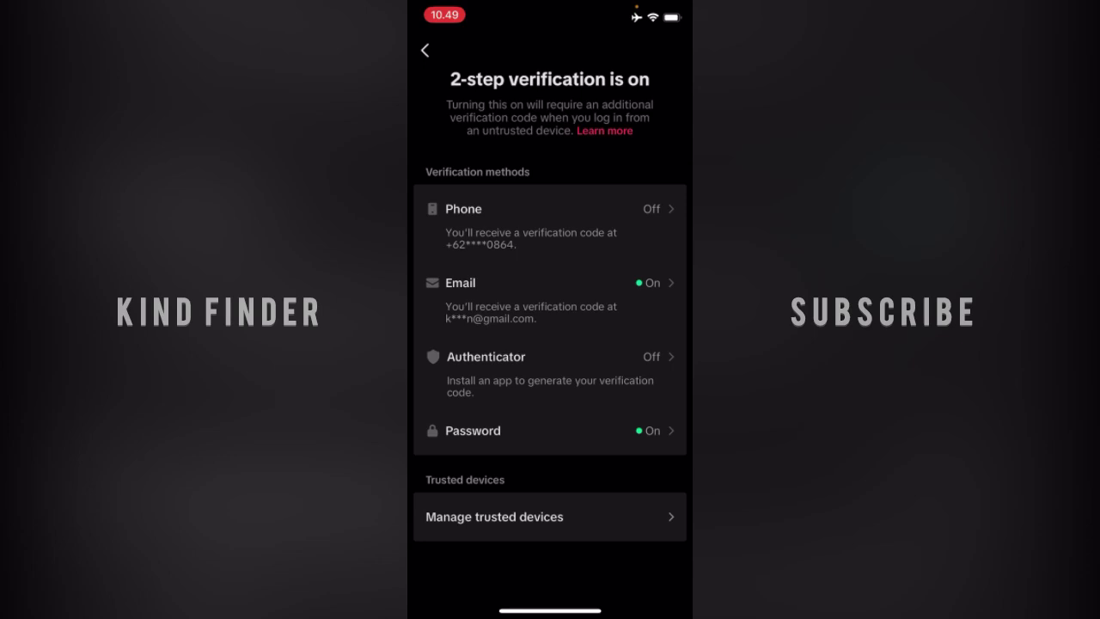
Turn off 2-step verification through the email method and confirm it
left_click(549, 282)
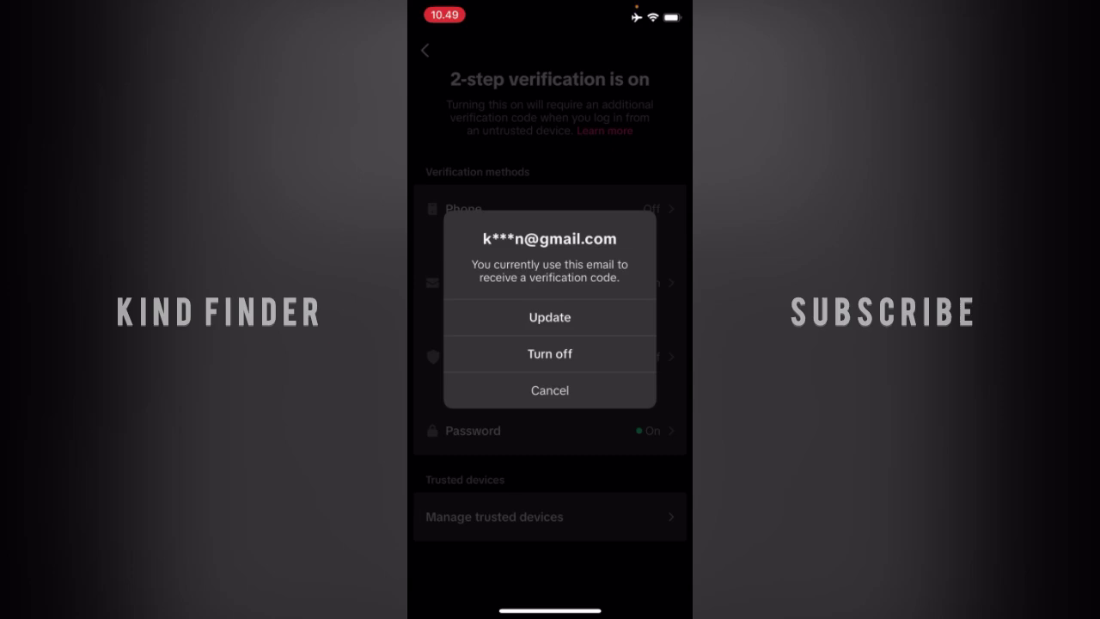
left_click(550, 390)
left_click(550, 283)
left_click(550, 353)
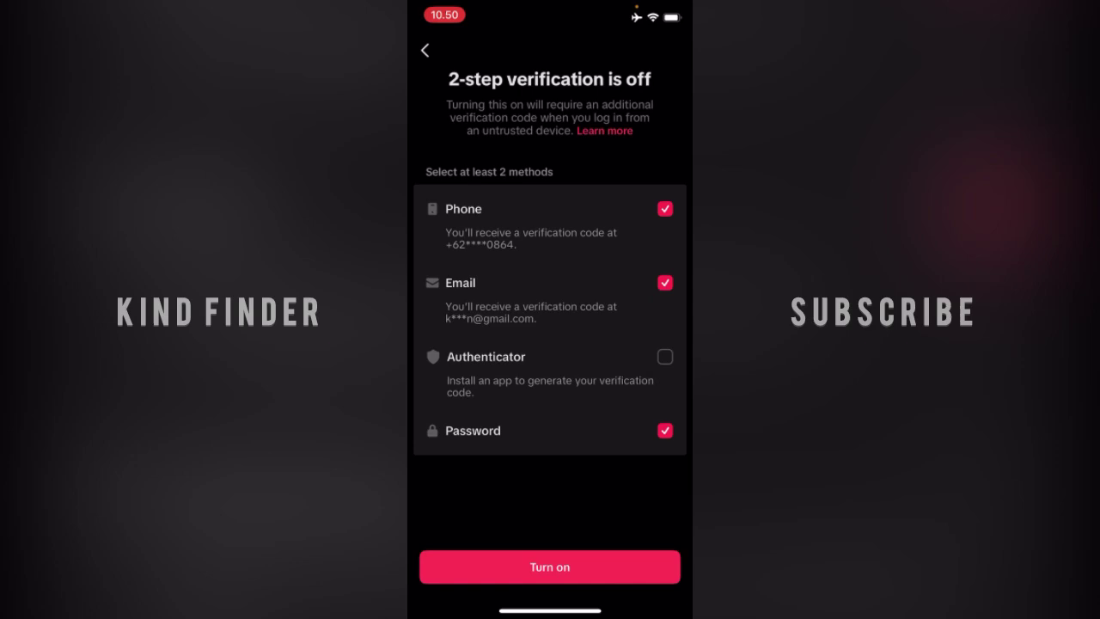
Back out past Security & permissions, now showing Off, and close TikTok
left_click(425, 50)
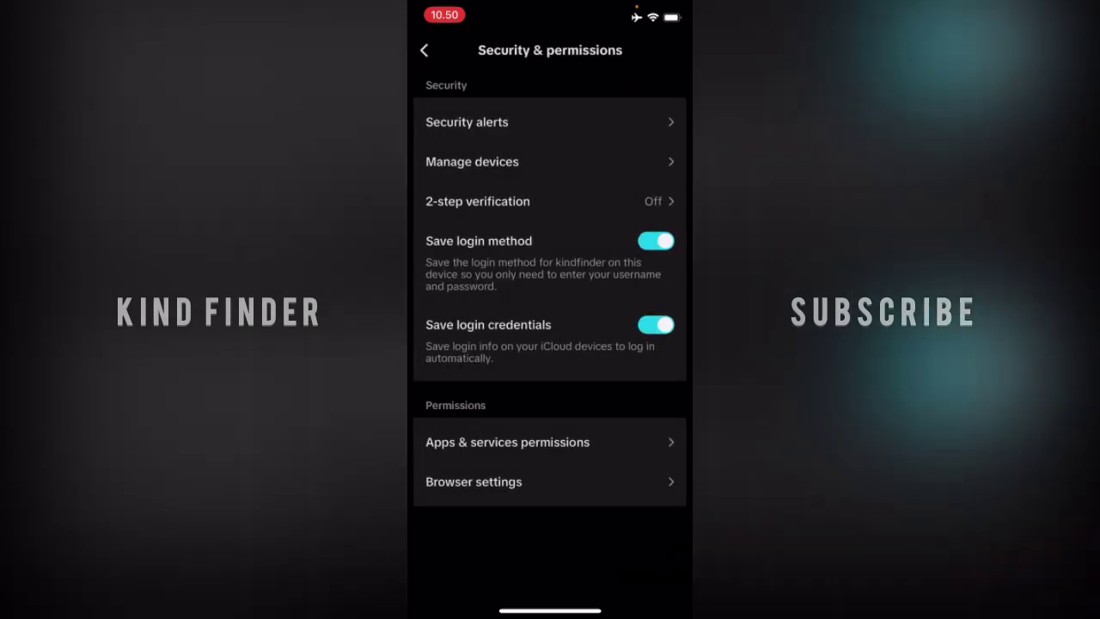
left_click(425, 50)
left_click(424, 50)
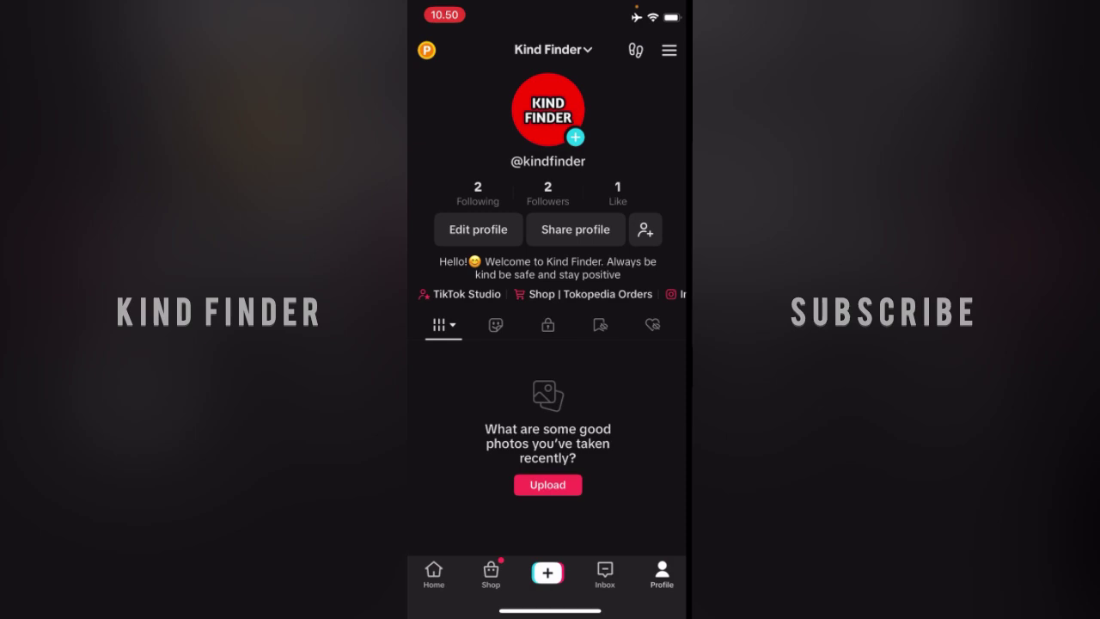
left_click_drag(550, 610, 550, 343)
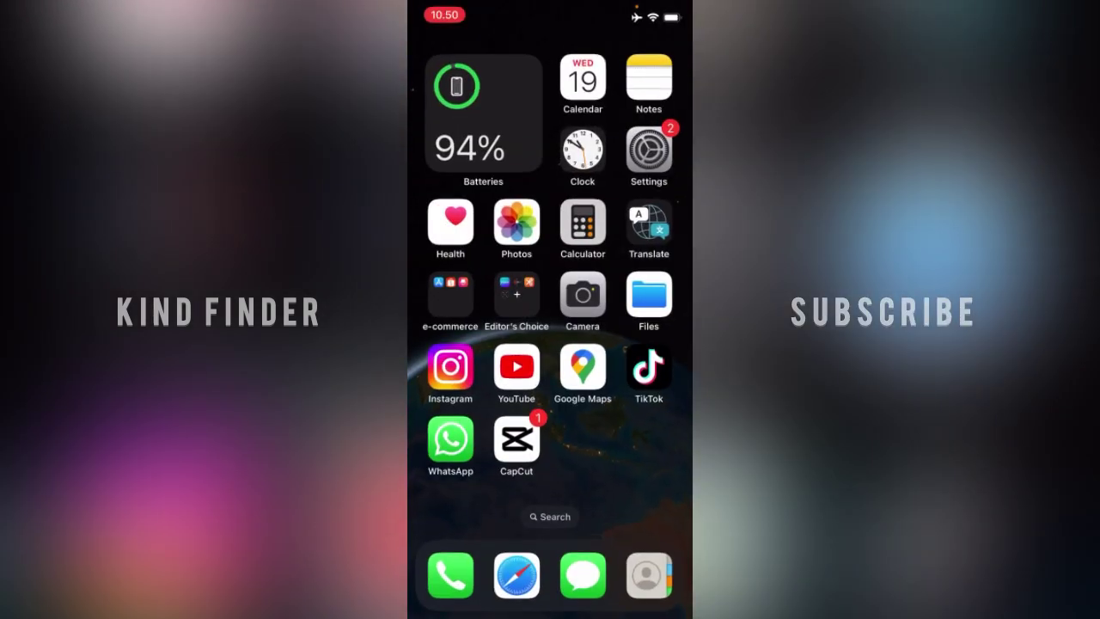